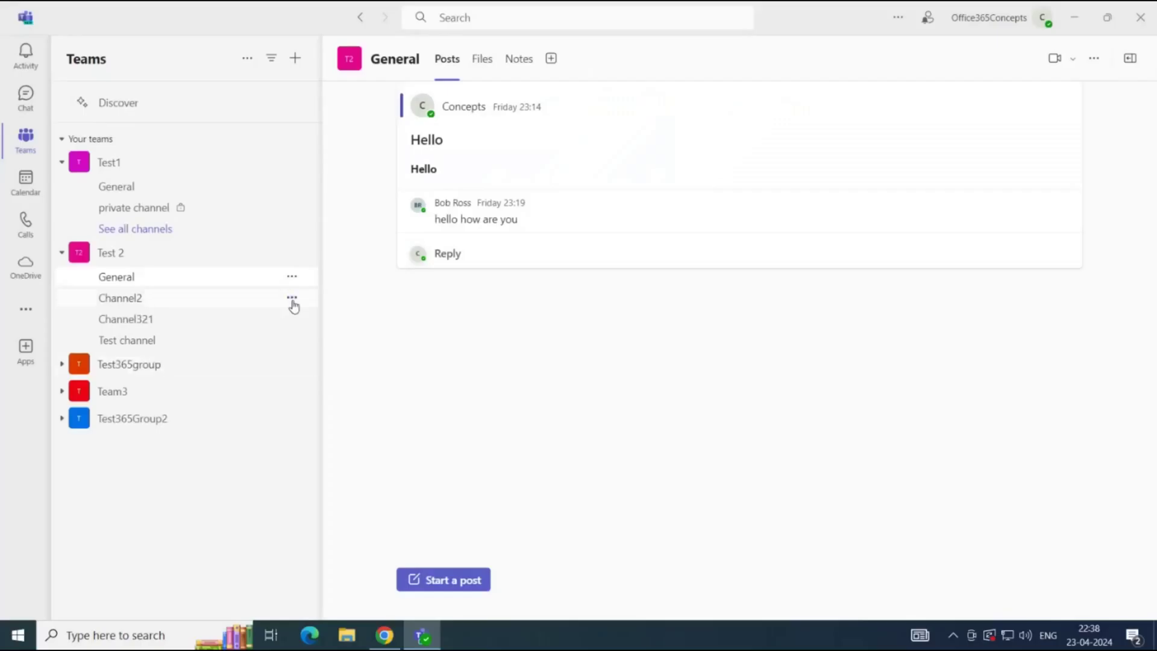
# - Set Channel2's notifications to Banner and feed for all new posts, including replies
pyautogui.click(292, 298)
pyautogui.click(273, 333)
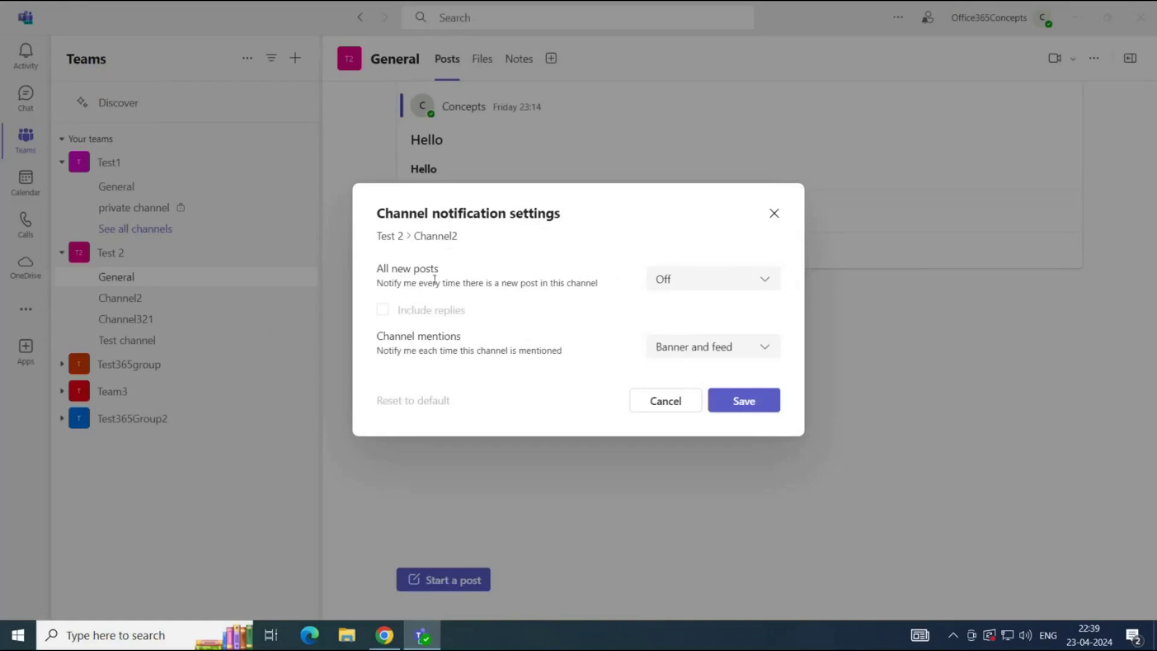
pyautogui.doubleClick(401, 283)
pyautogui.click(634, 296)
pyautogui.click(772, 283)
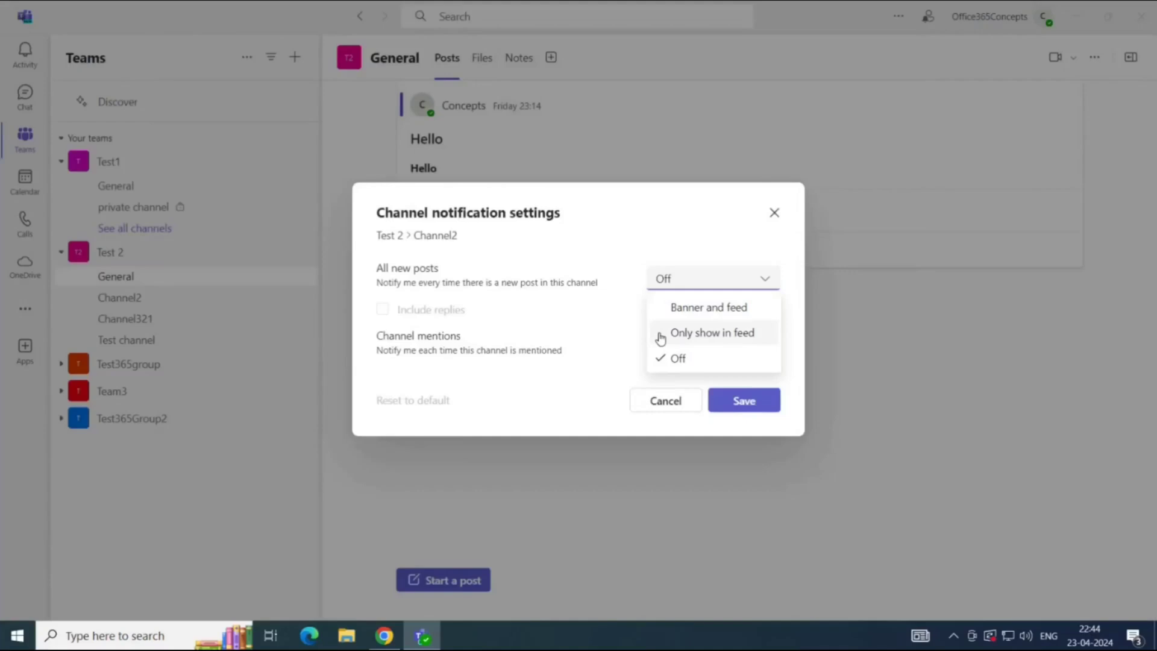
pyautogui.click(688, 309)
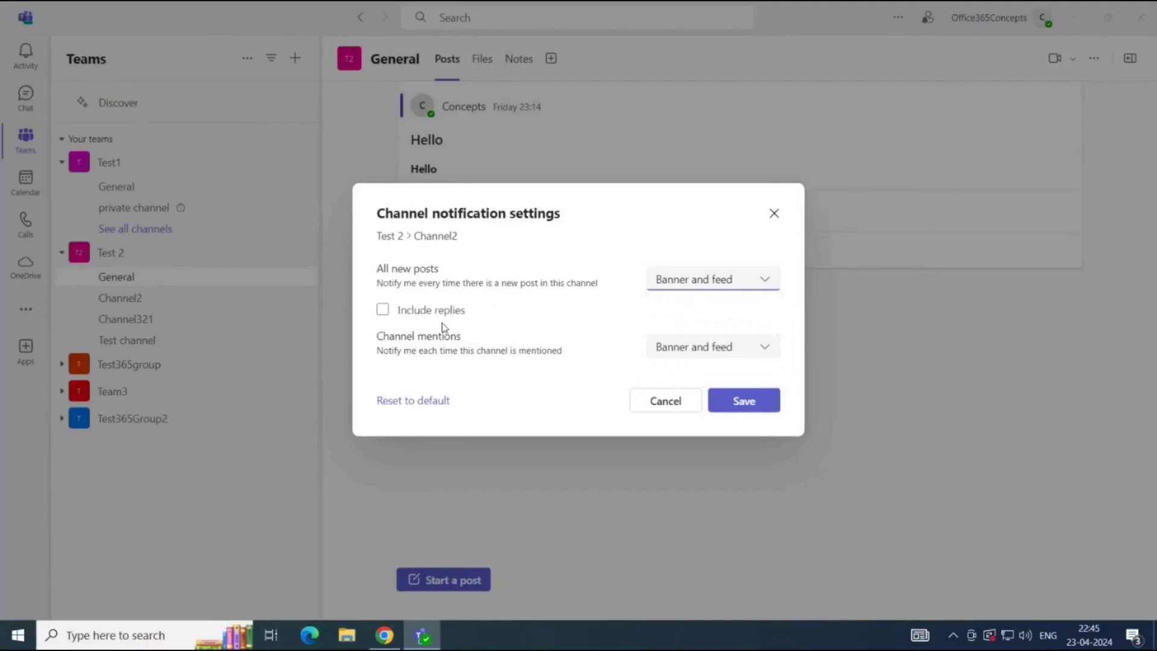
pyautogui.click(382, 310)
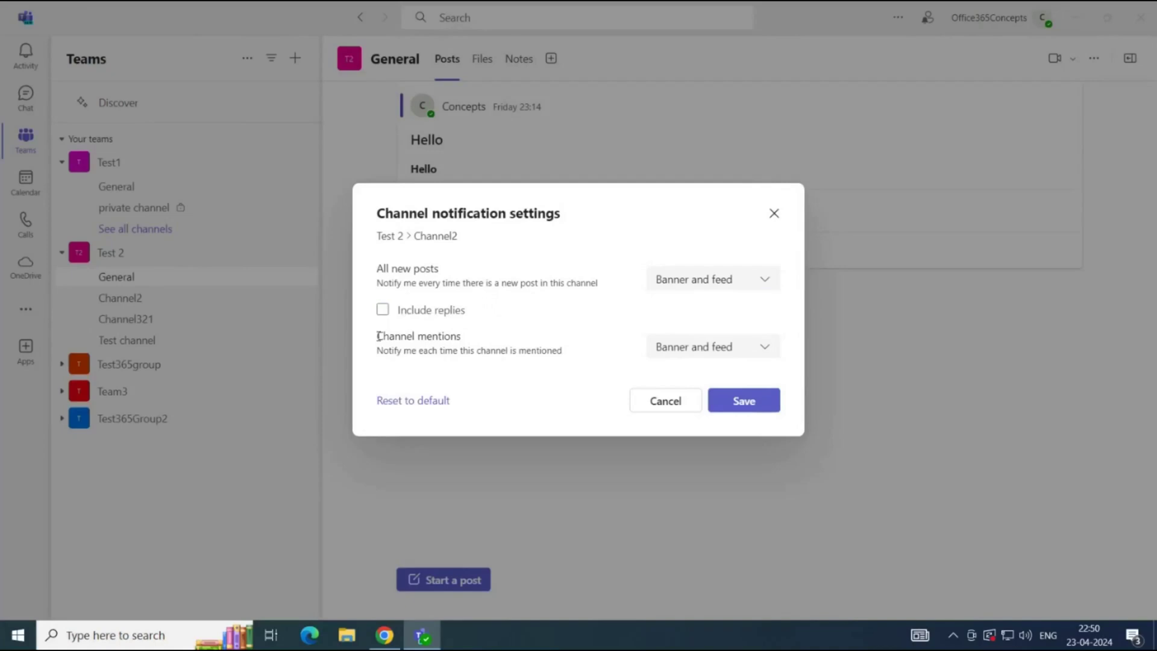
pyautogui.moveTo(377, 336); pyautogui.dragTo(551, 335)
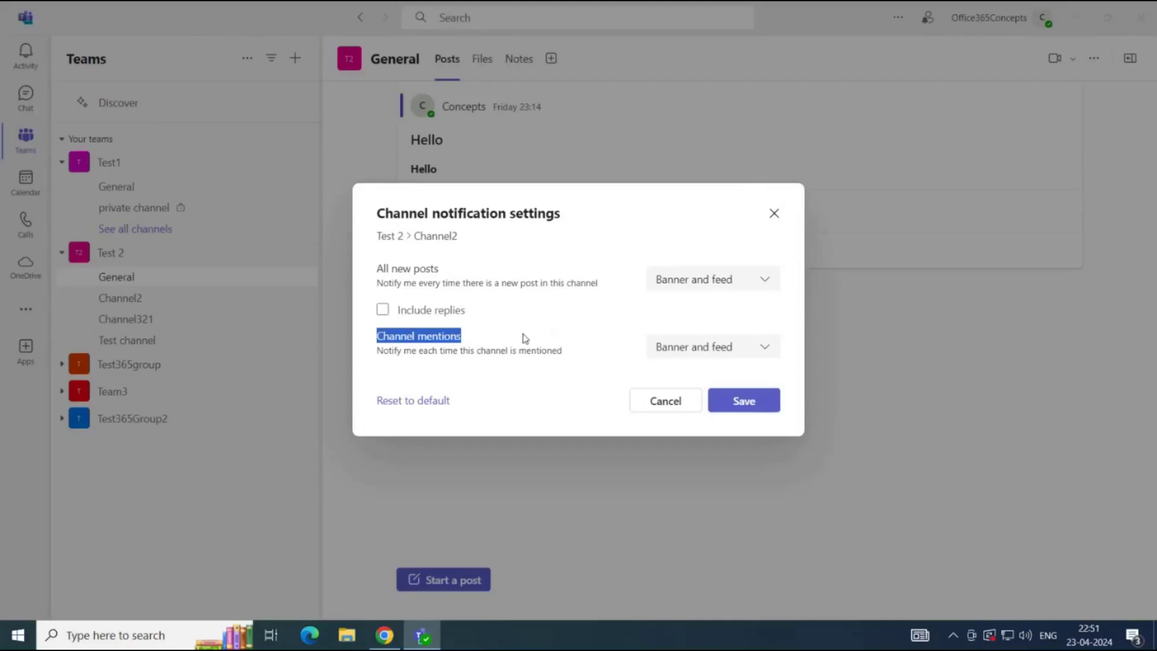
pyautogui.press('Escape')
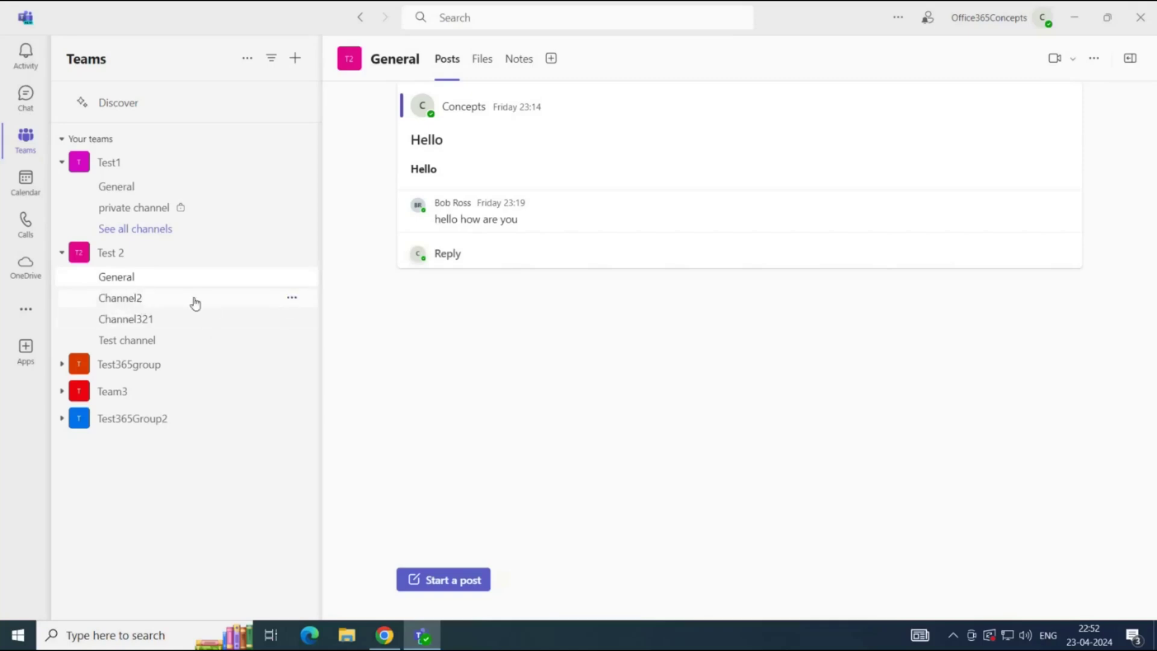
# - Archive Channel2 with its SharePoint folder made read-only for members
pyautogui.click(290, 300)
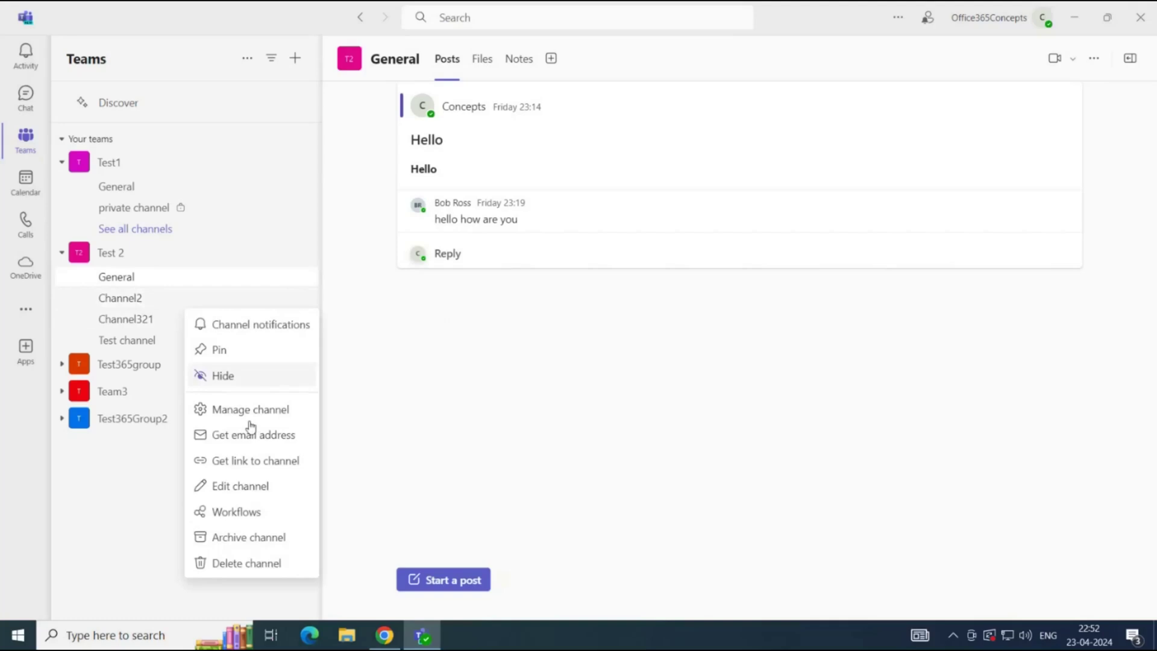
pyautogui.click(246, 536)
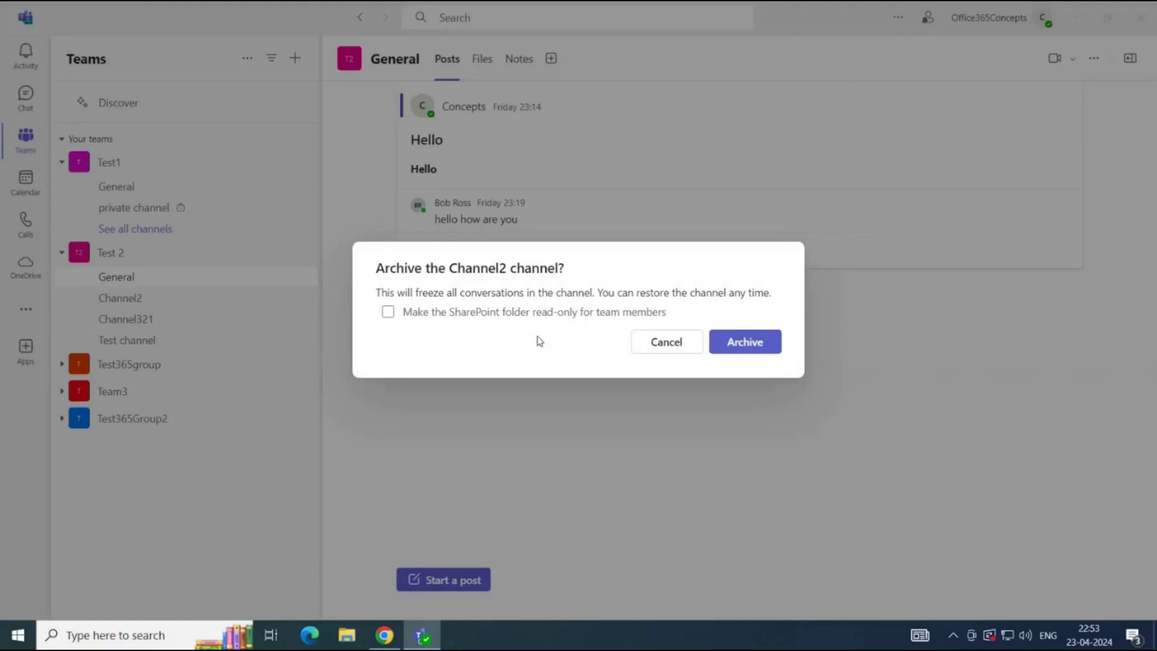
pyautogui.click(389, 313)
pyautogui.click(738, 349)
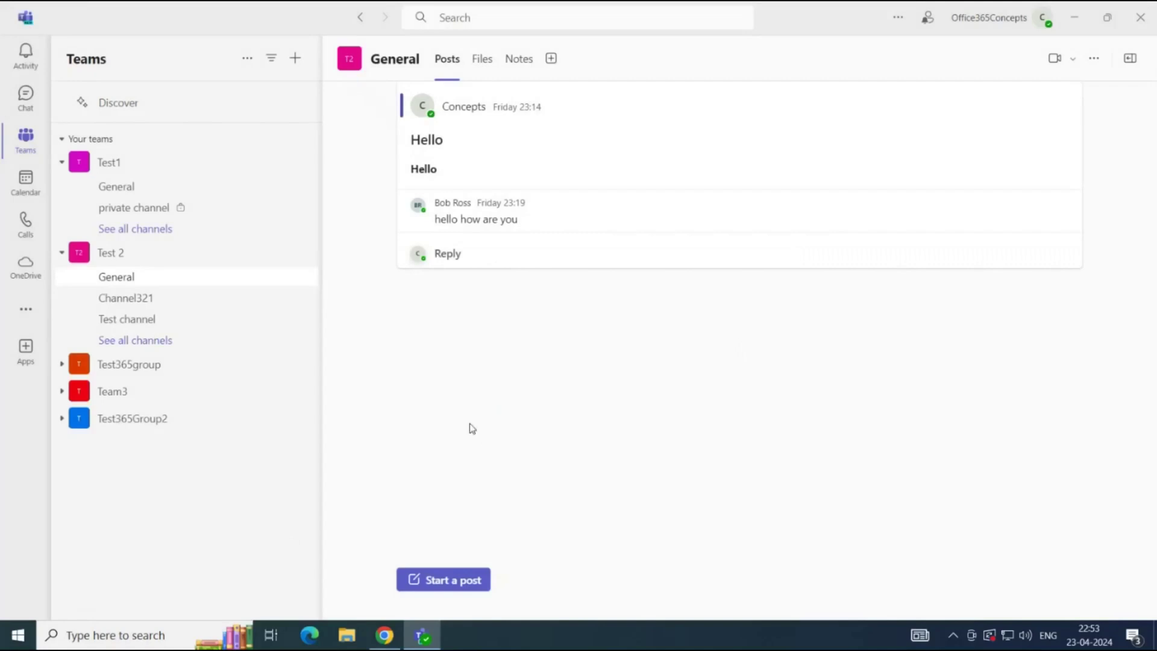
# - From SharePoint admin center's Active sites, open the Test 2 site's Documents and its Channel2 folder
pyautogui.click(385, 635)
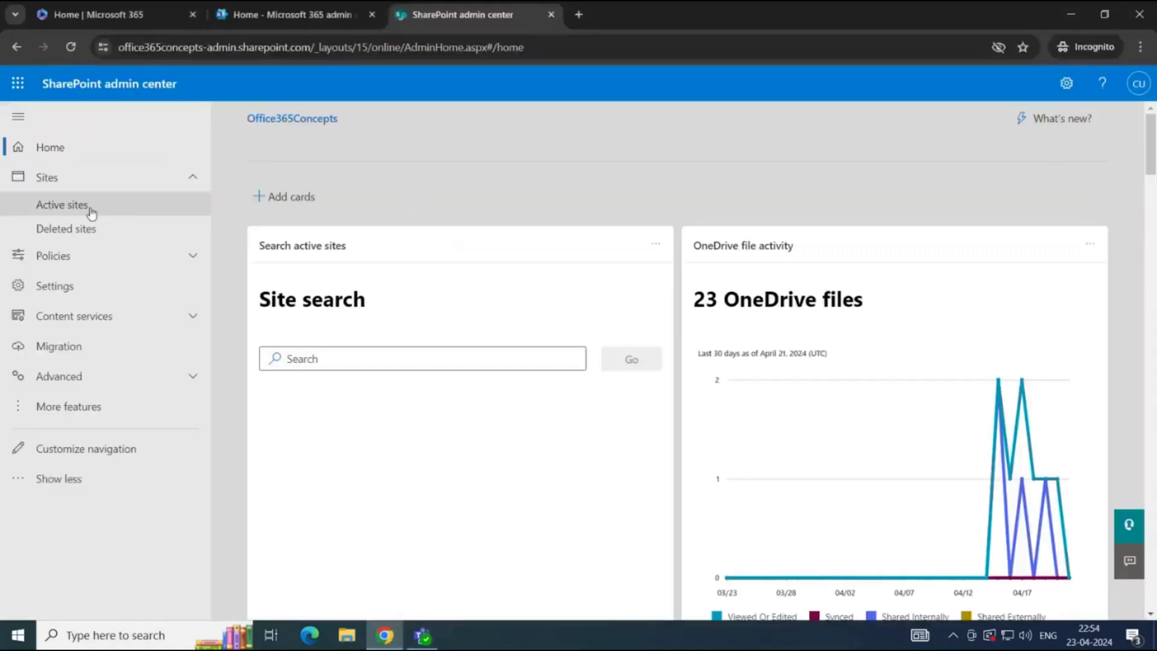
pyautogui.click(88, 210)
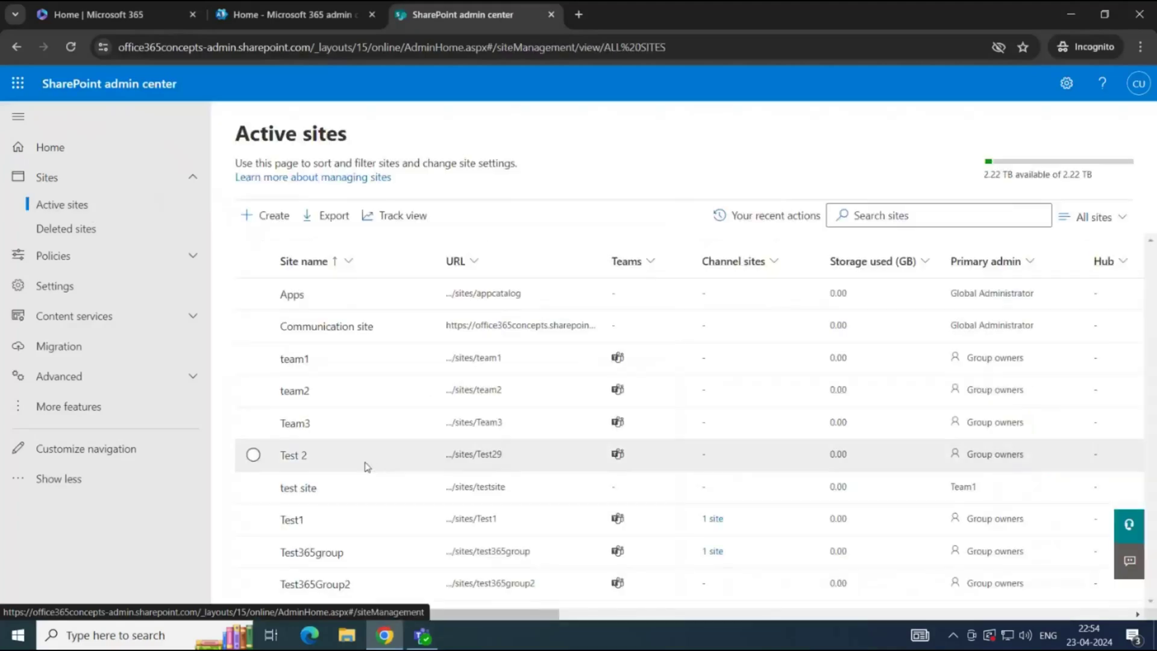
pyautogui.click(469, 458)
pyautogui.click(135, 252)
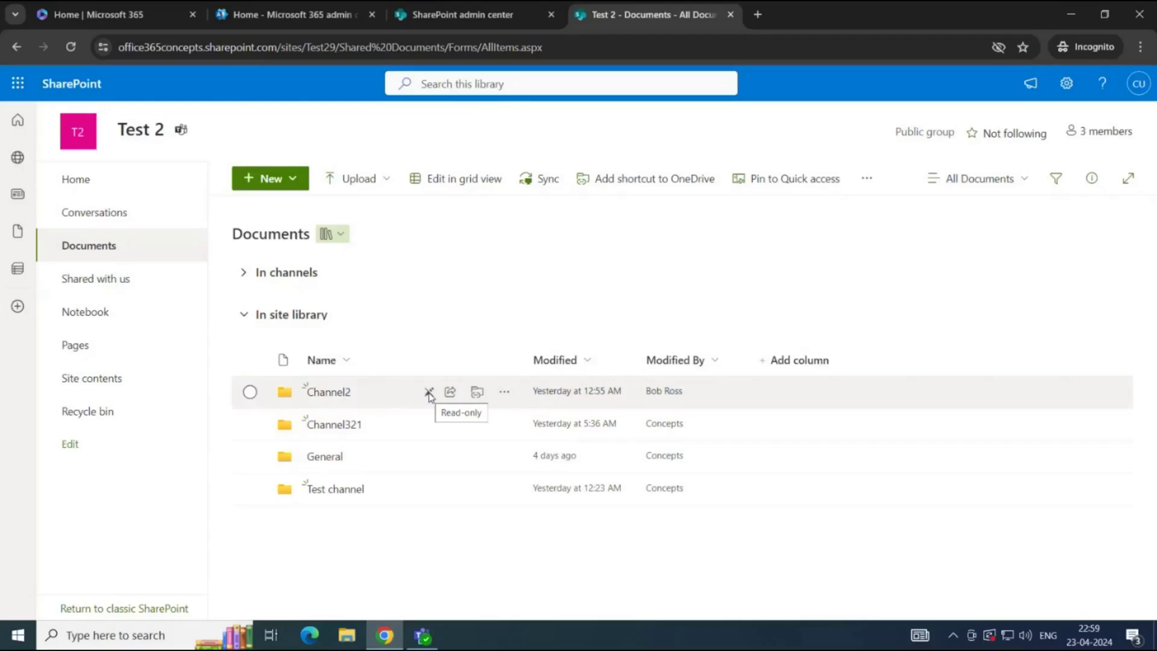
pyautogui.click(325, 395)
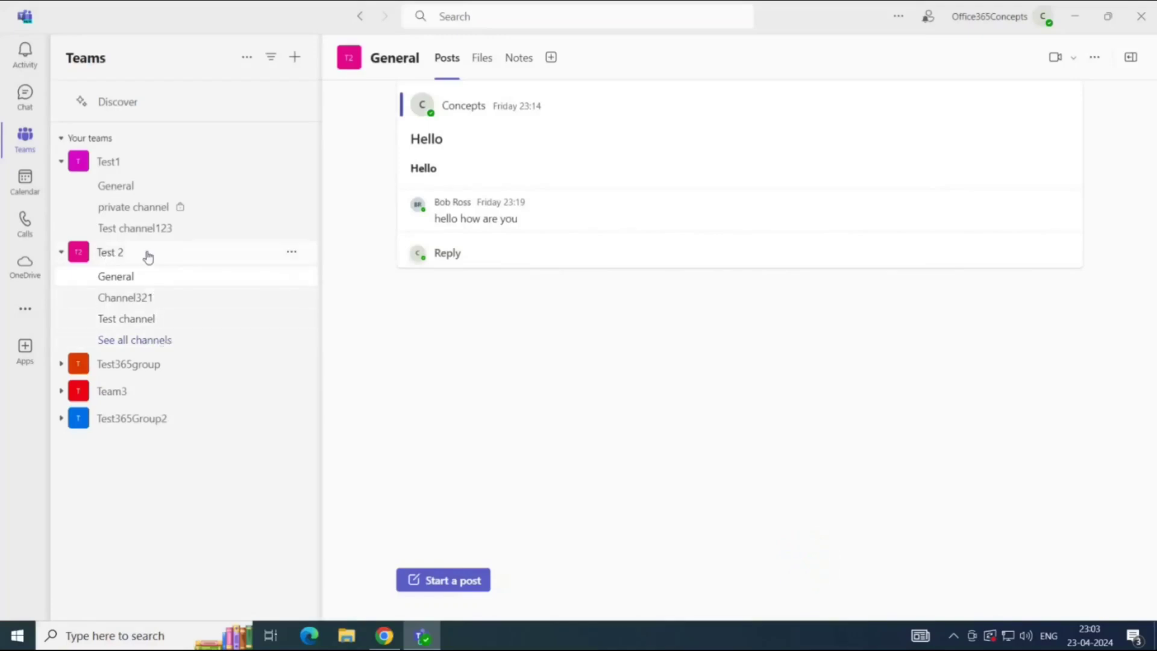
# - Restore the archived Channel2 from Test 2's hidden channels list
pyautogui.click(150, 342)
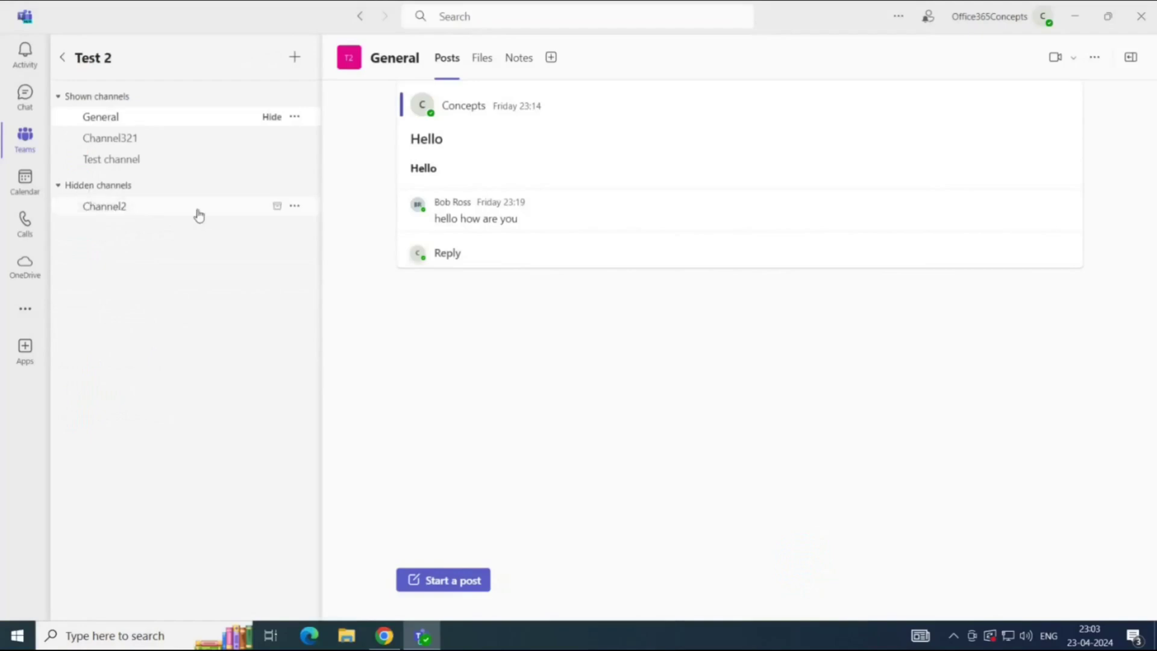
pyautogui.click(294, 208)
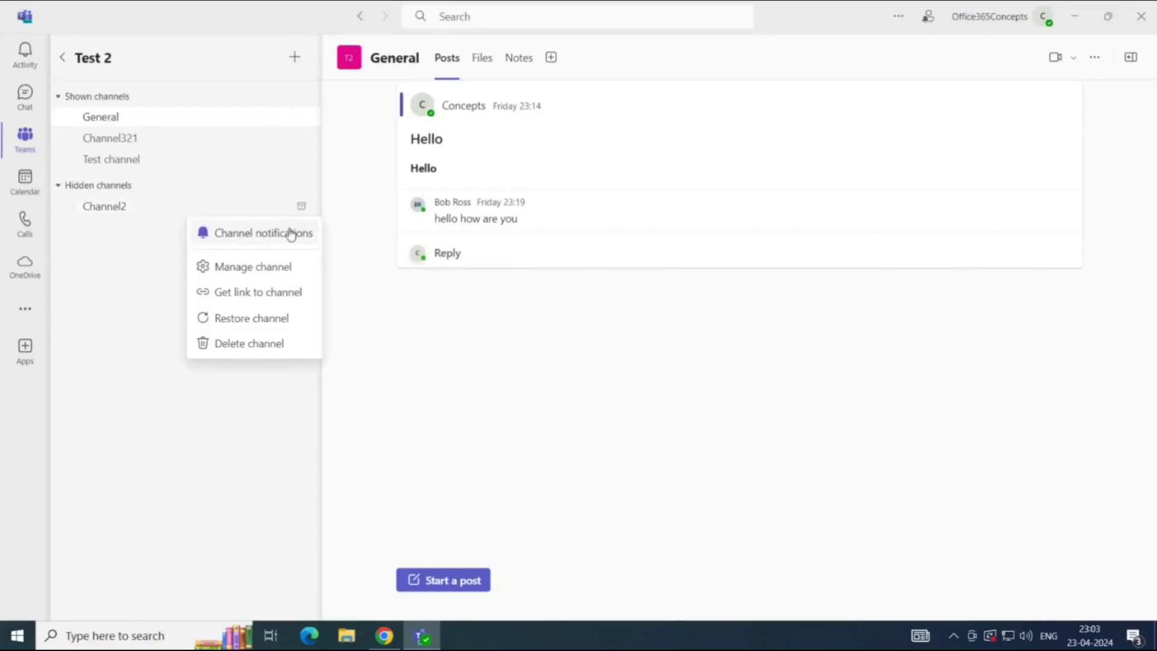
pyautogui.click(247, 320)
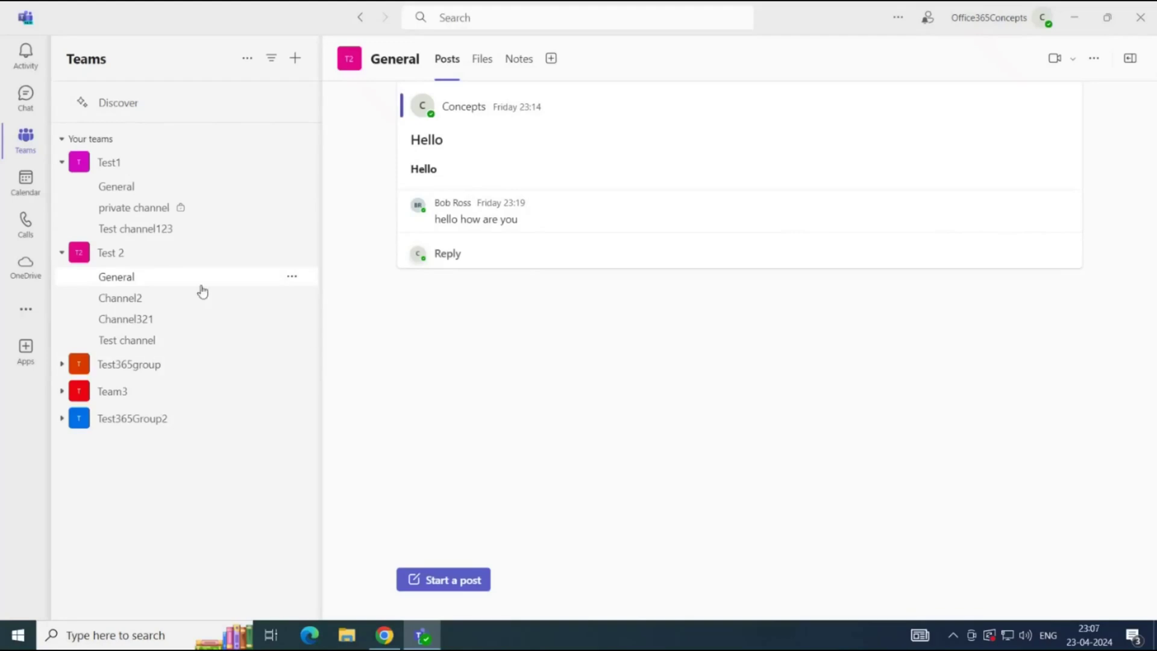
# - Delete Channel2 from Test 2, confirming the warning that its conversations will be deleted
pyautogui.click(290, 300)
pyautogui.click(253, 564)
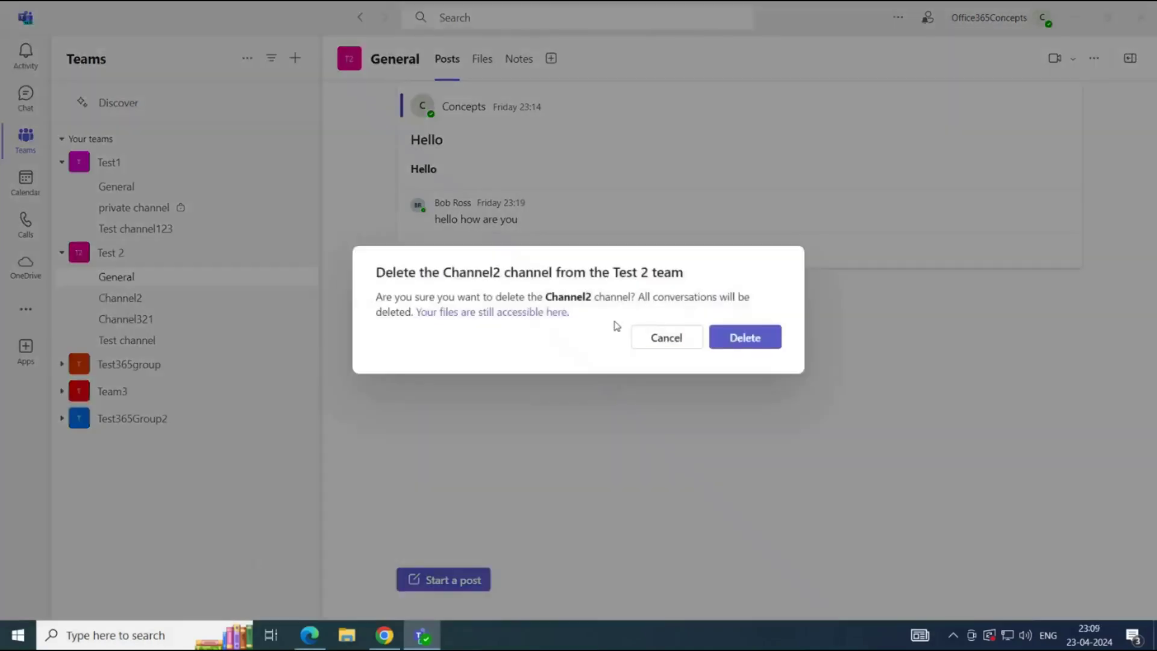
pyautogui.moveTo(635, 297); pyautogui.dragTo(728, 300)
pyautogui.click(545, 316)
pyautogui.click(760, 345)
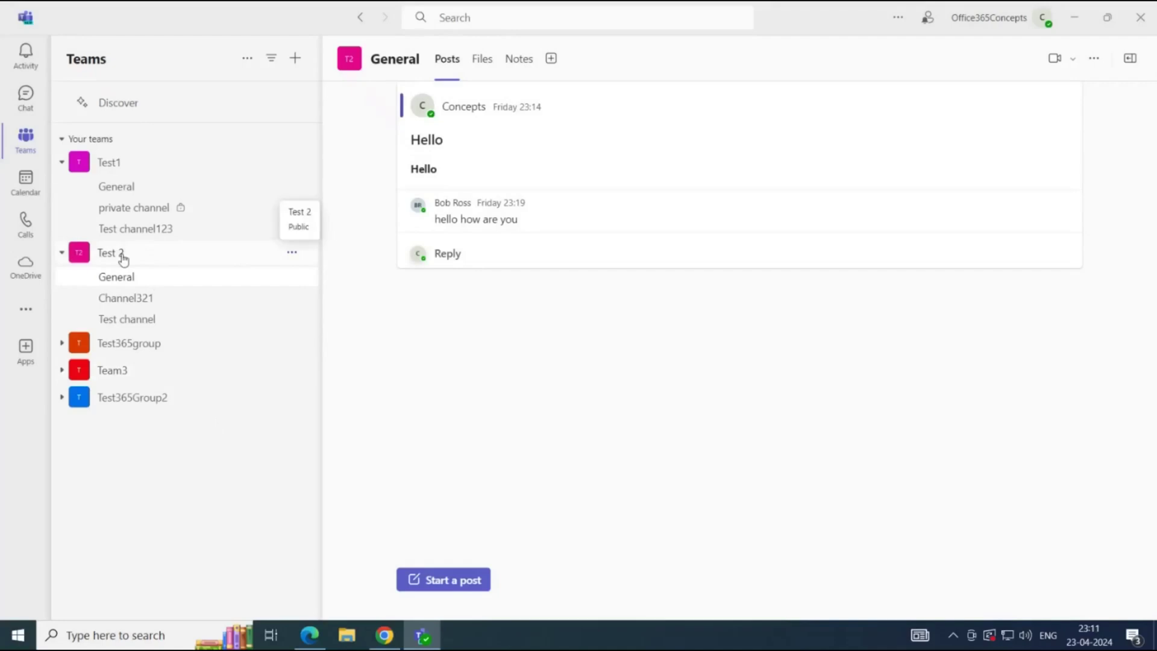
# - Restore the deleted Channel2 from the Deleted list in Test 2's Manage team Channels page
pyautogui.click(291, 252)
pyautogui.click(272, 318)
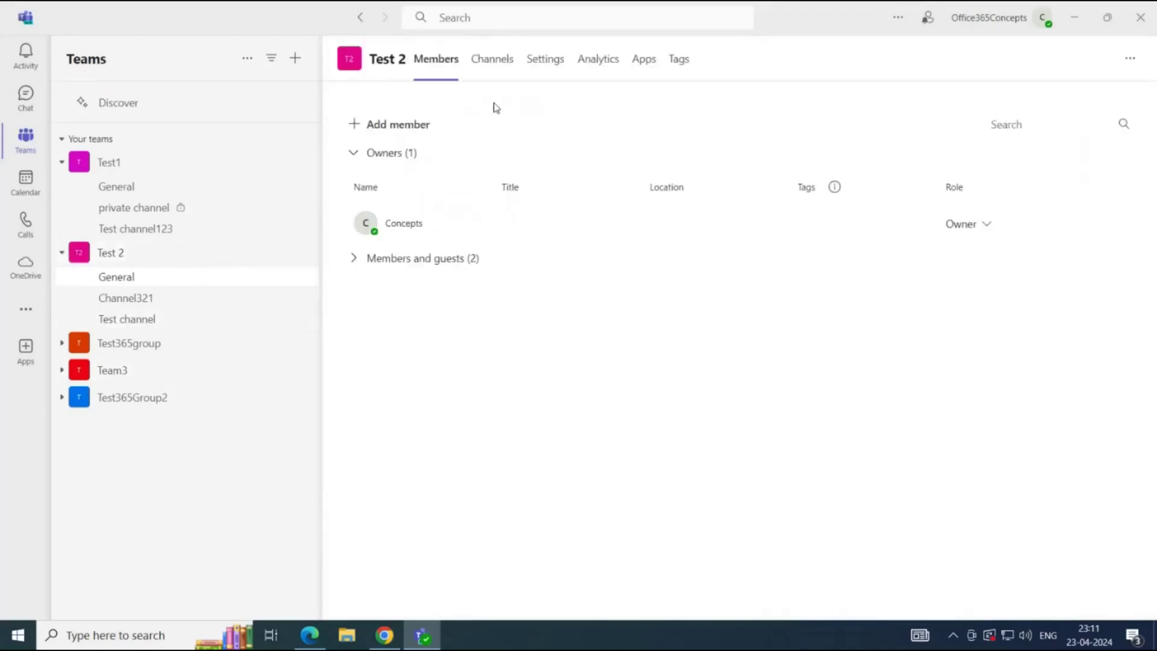
pyautogui.click(493, 60)
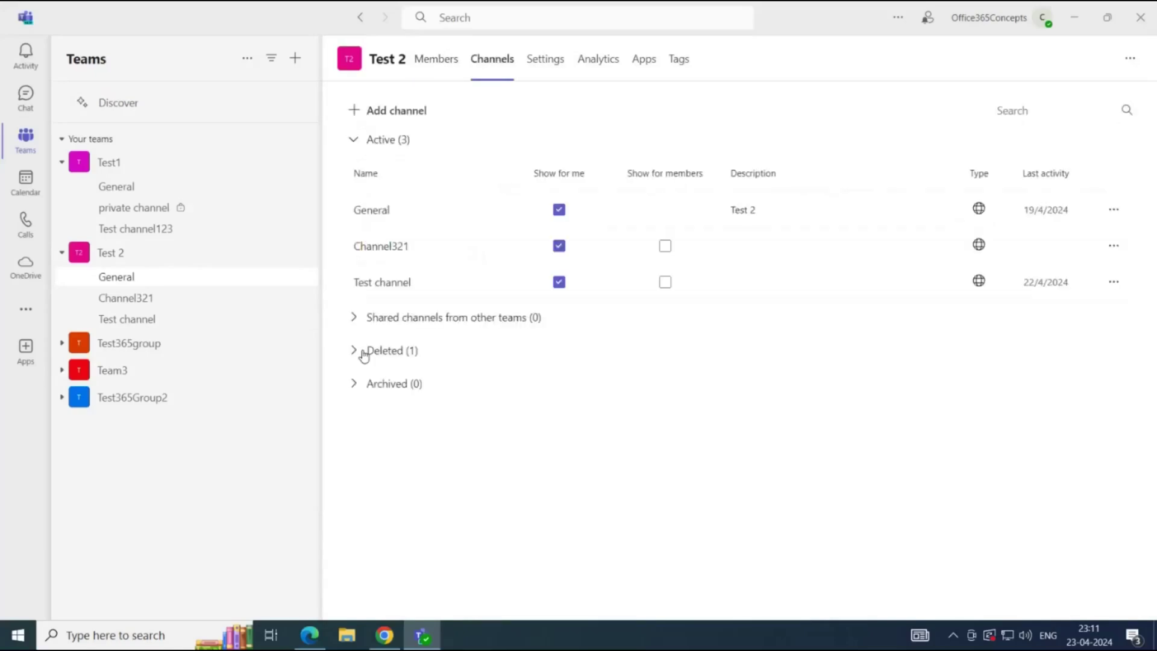
pyautogui.click(360, 353)
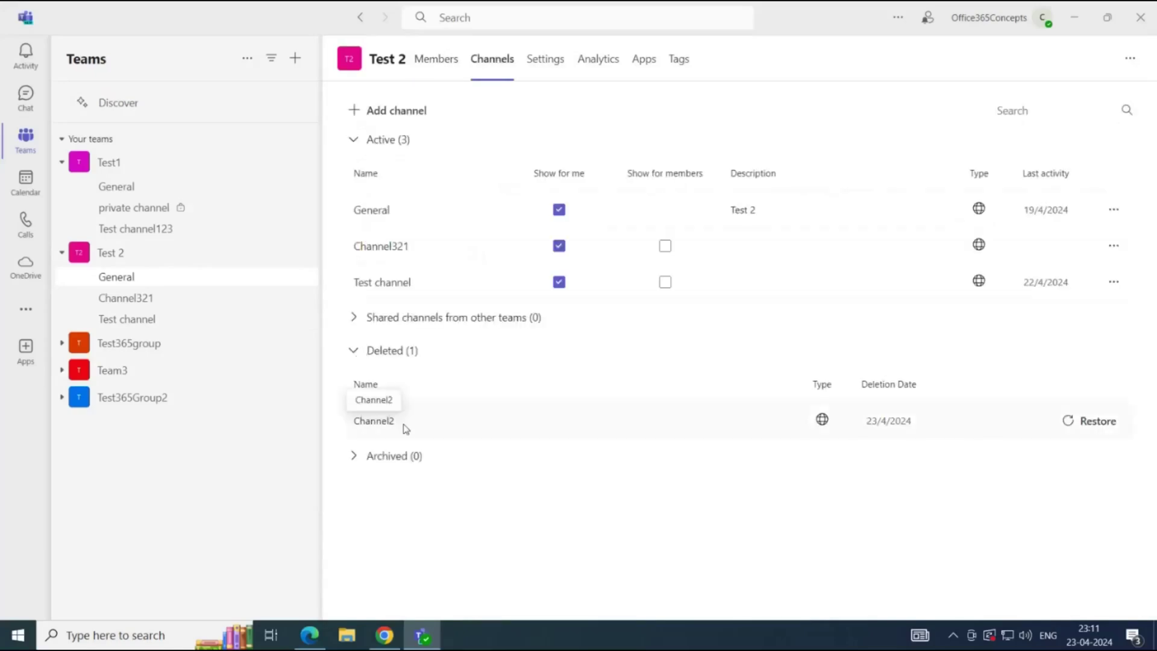
pyautogui.moveTo(398, 423); pyautogui.dragTo(353, 420)
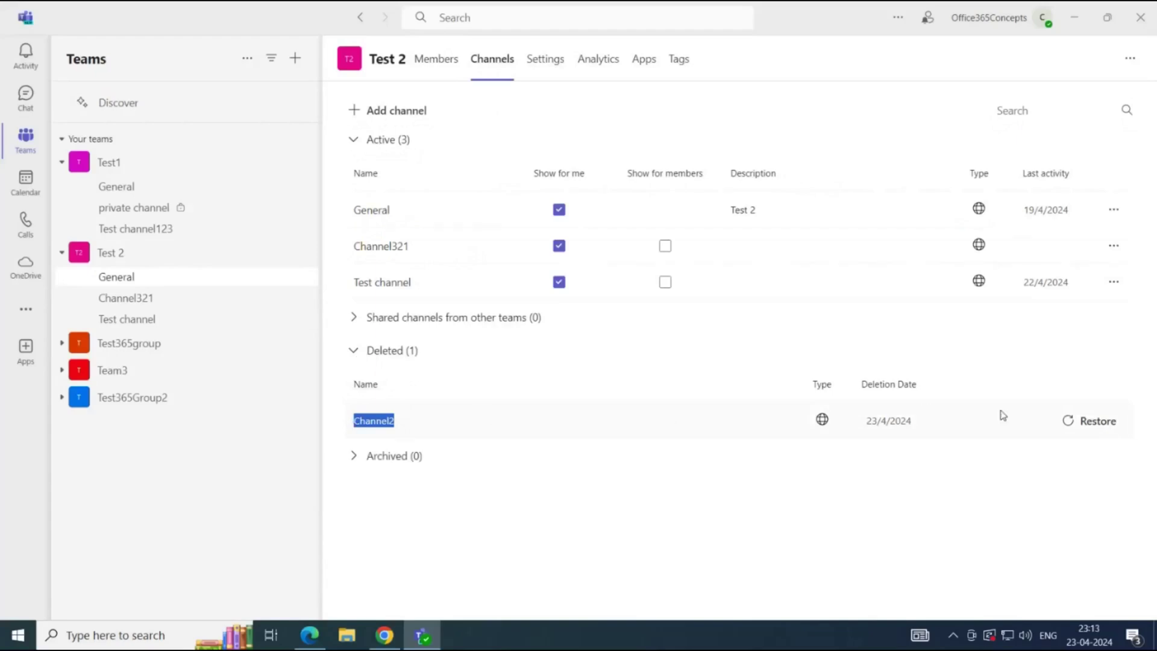
pyautogui.click(1086, 420)
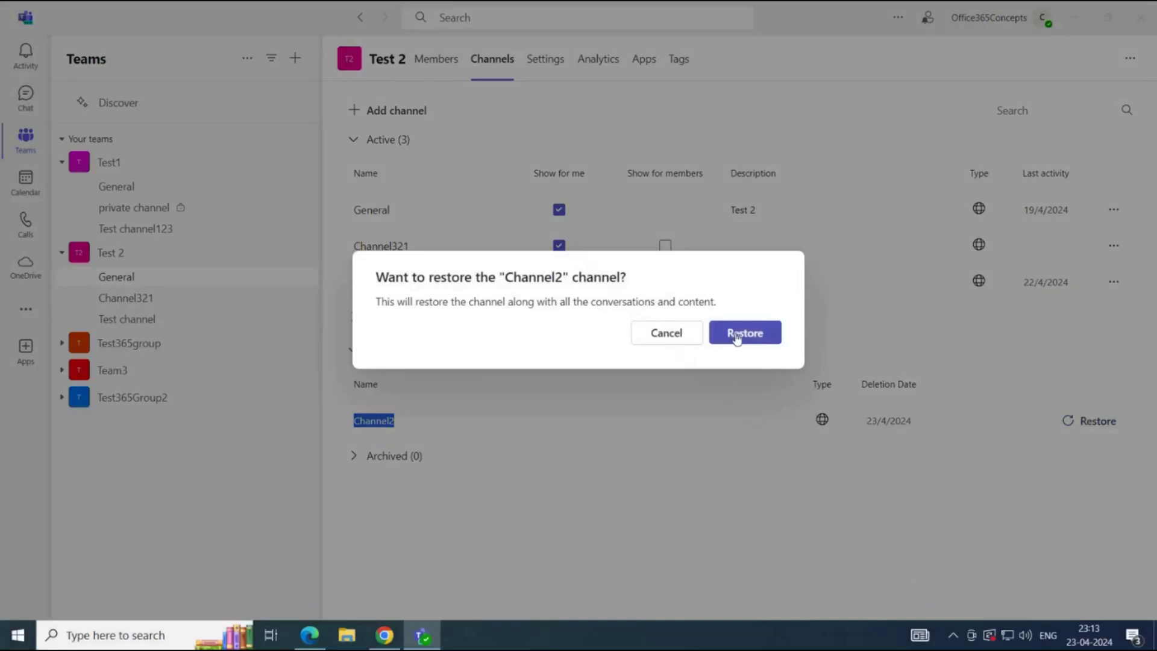
pyautogui.click(738, 333)
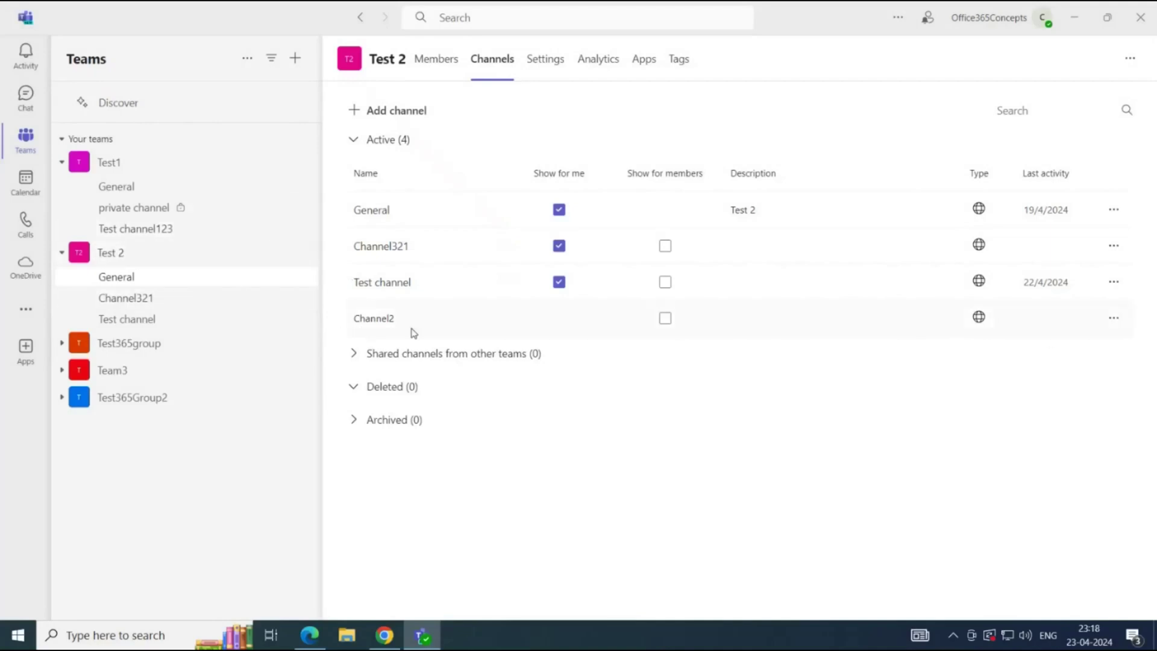
# - Set Channel2 to Show so it reappears in Test 2's sidebar
pyautogui.click(1123, 316)
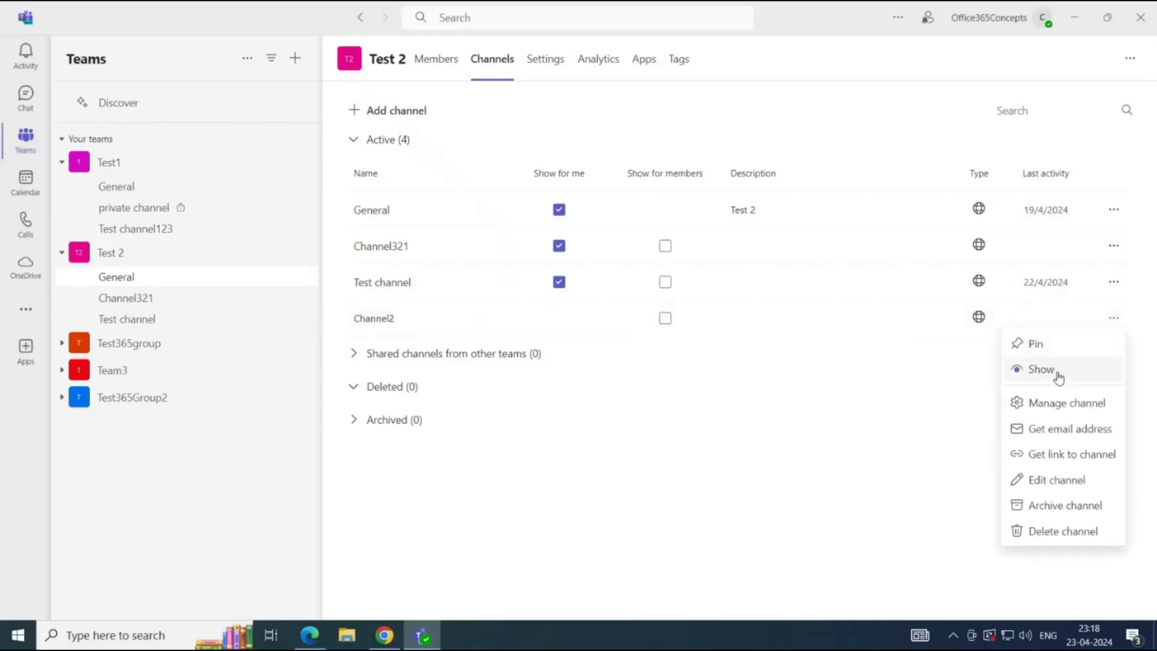
pyautogui.click(1055, 369)
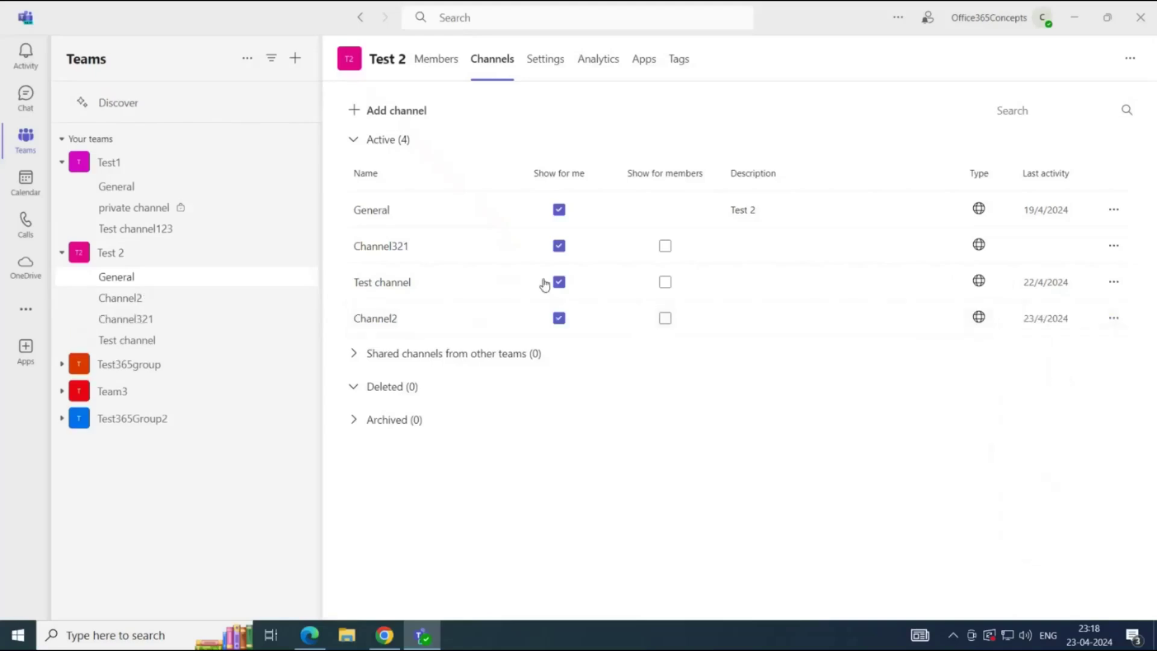